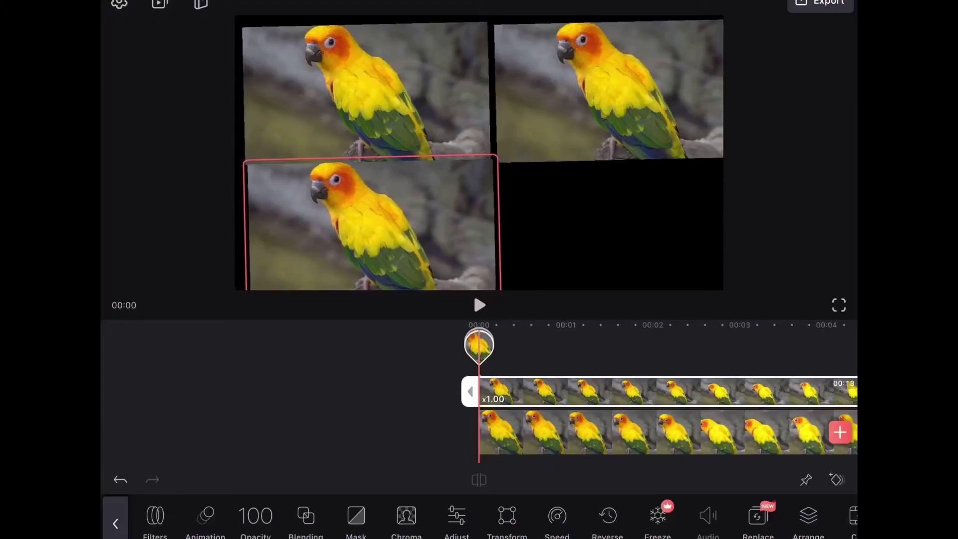
Step: Nudge the top-right parrot tile left to close the gap, then select the top-left tile
click(618, 90)
drag(619, 90, 591, 91)
click(368, 91)
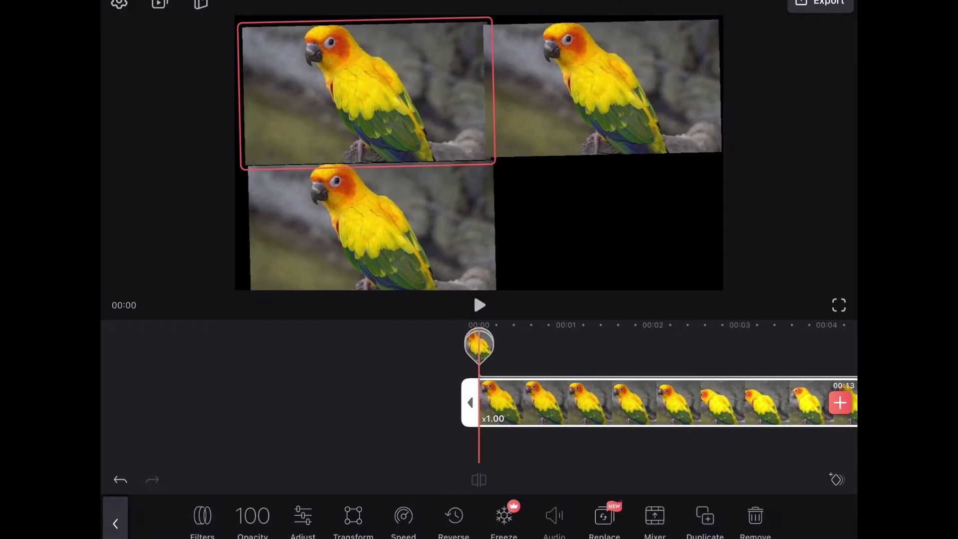
Step: Apply the BW1 black-and-white filter to the top-left parrot tile
click(202, 521)
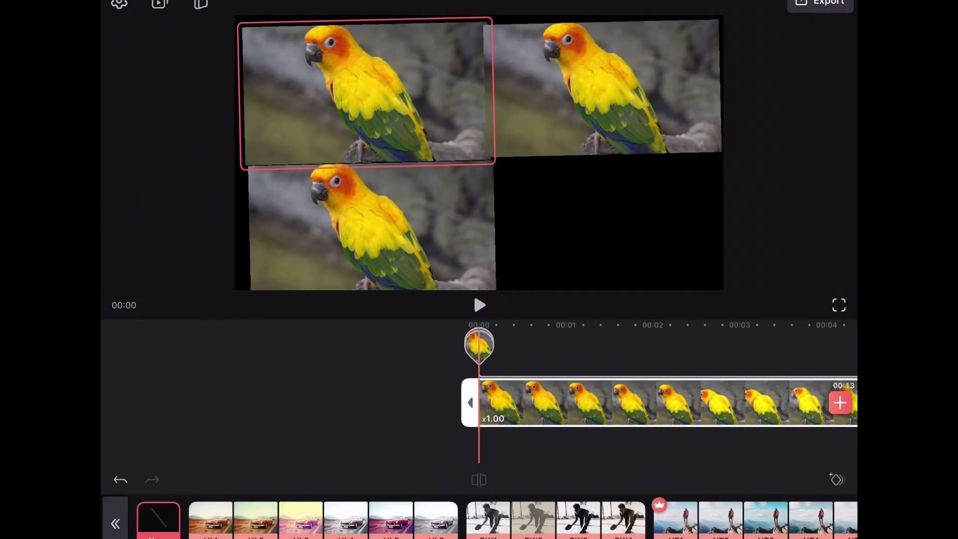
click(488, 519)
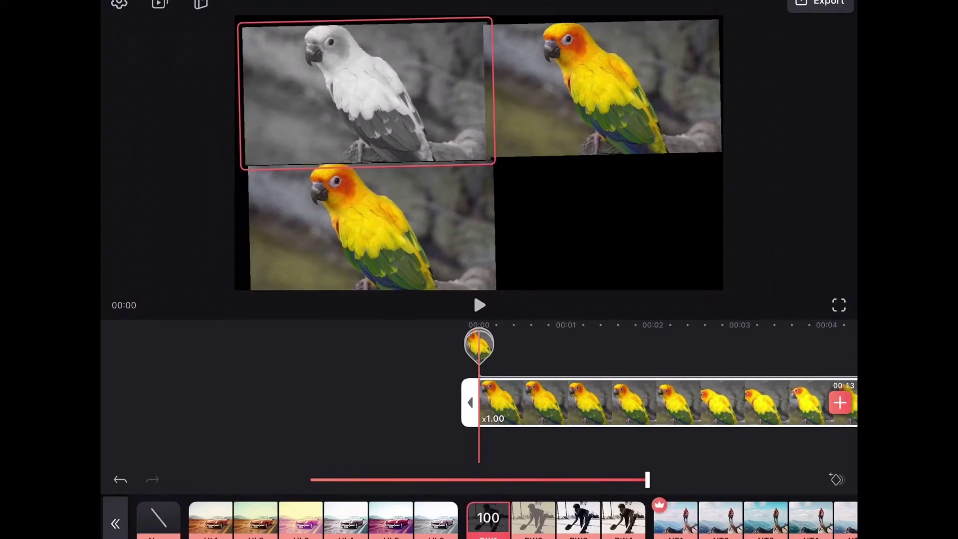
click(603, 88)
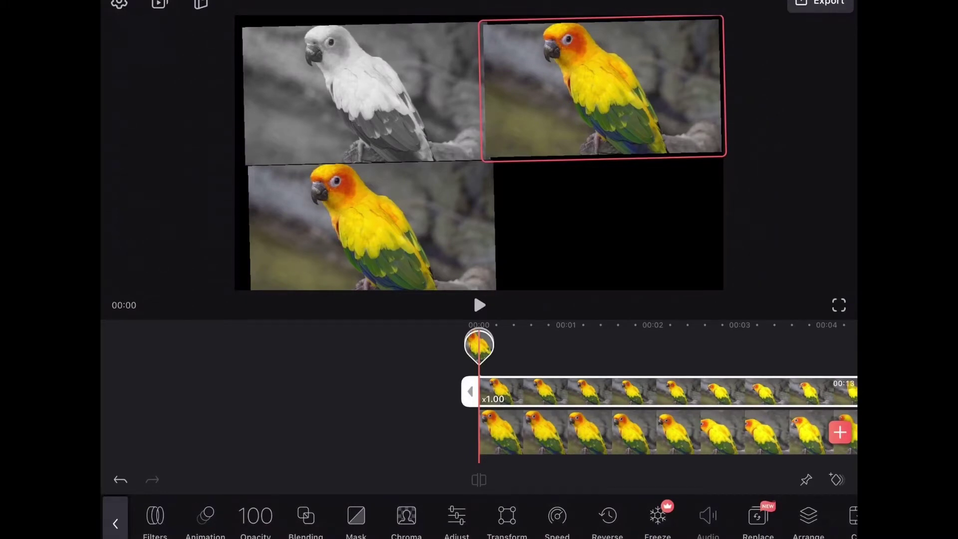
Step: Apply the BW2 faded grey filter to the top-right parrot tile
click(155, 521)
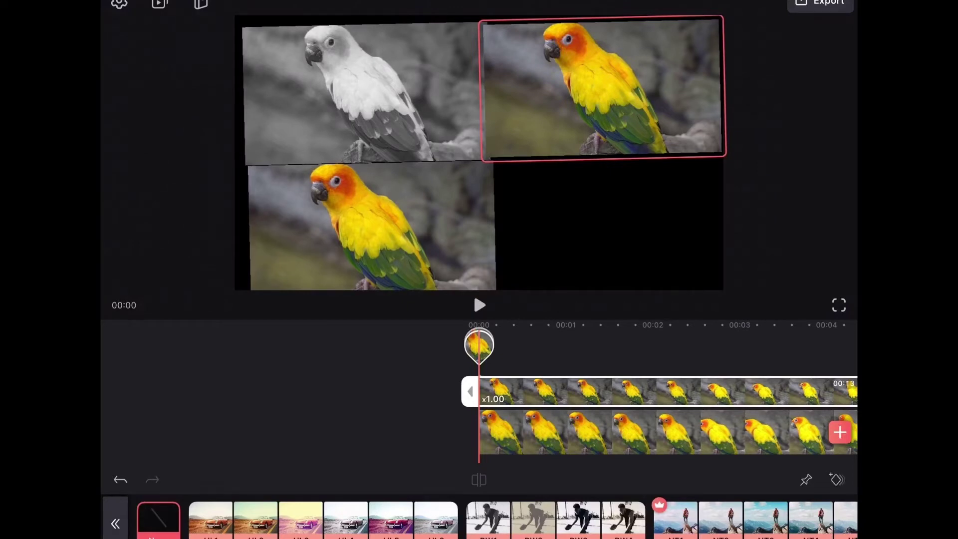
click(533, 518)
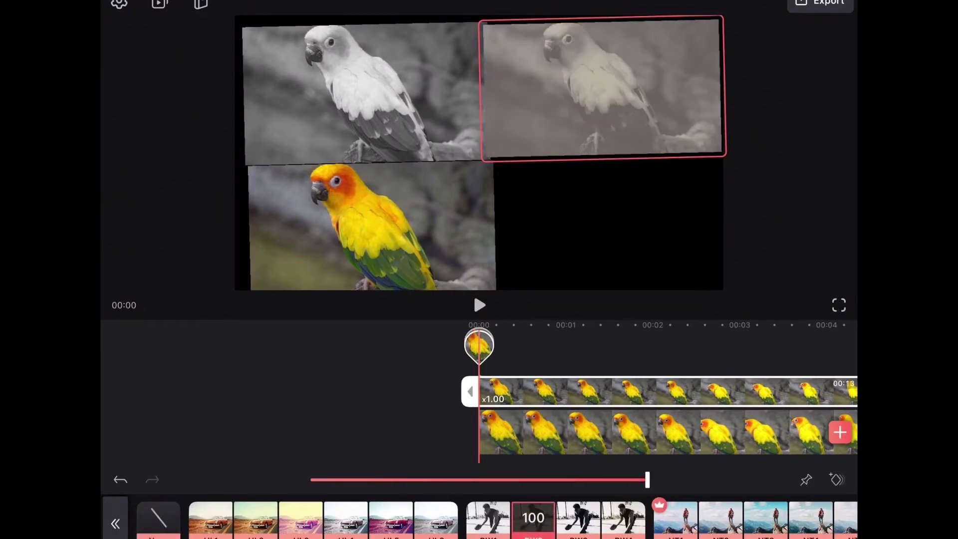
click(371, 225)
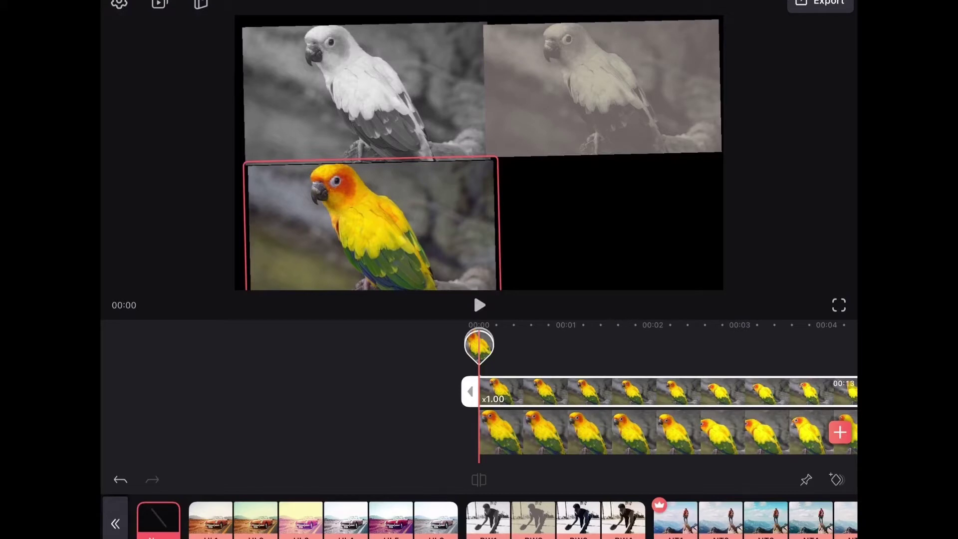
Step: Apply the third BW filter, a cool bluish tone, to the bottom-left tile
click(579, 518)
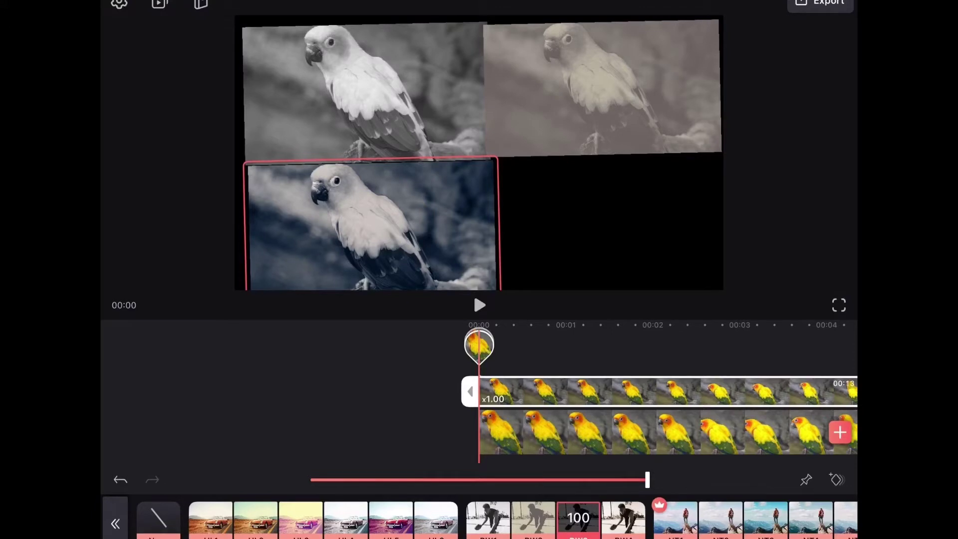
click(820, 3)
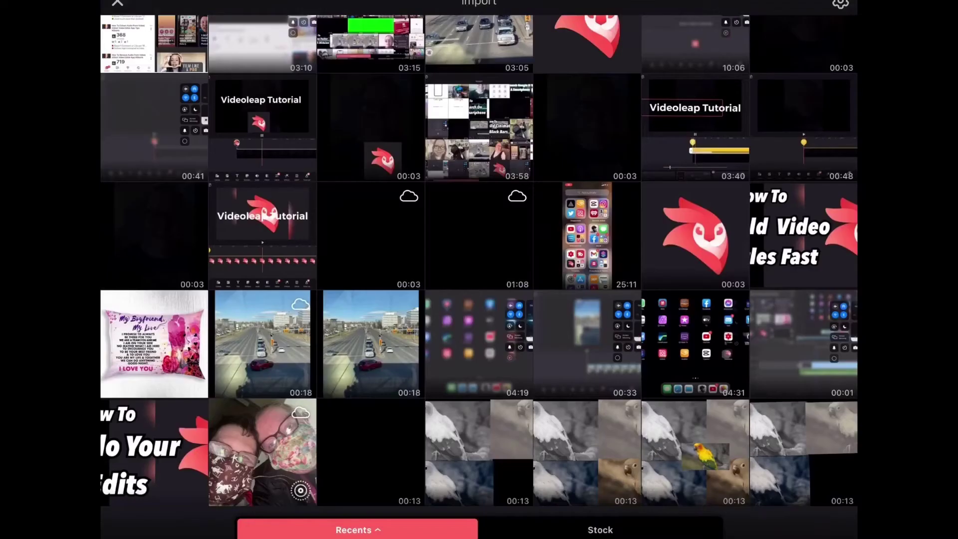
Step: Pick the 00:13 parrot clip from Recents to import
click(804, 452)
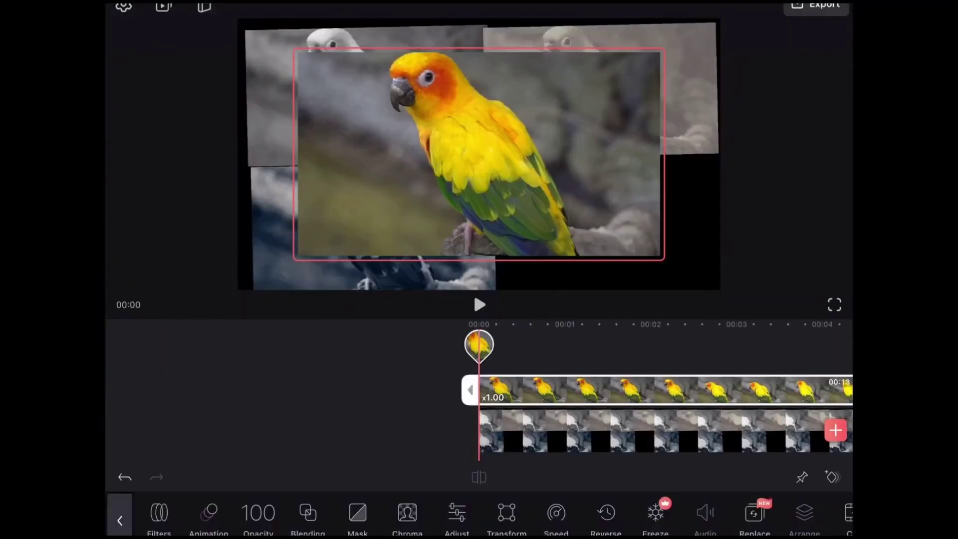
scroll(480, 389, right, 10)
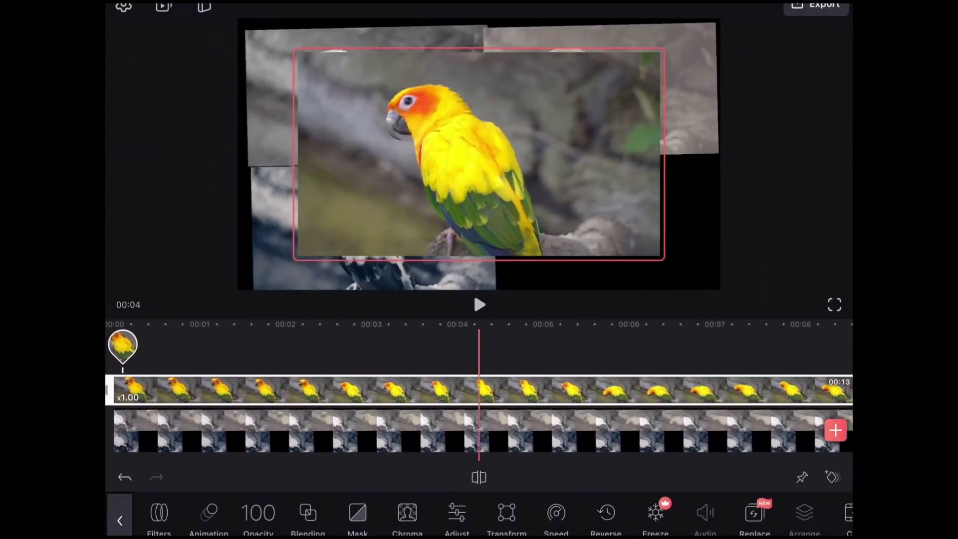
scroll(479, 390, right, 10)
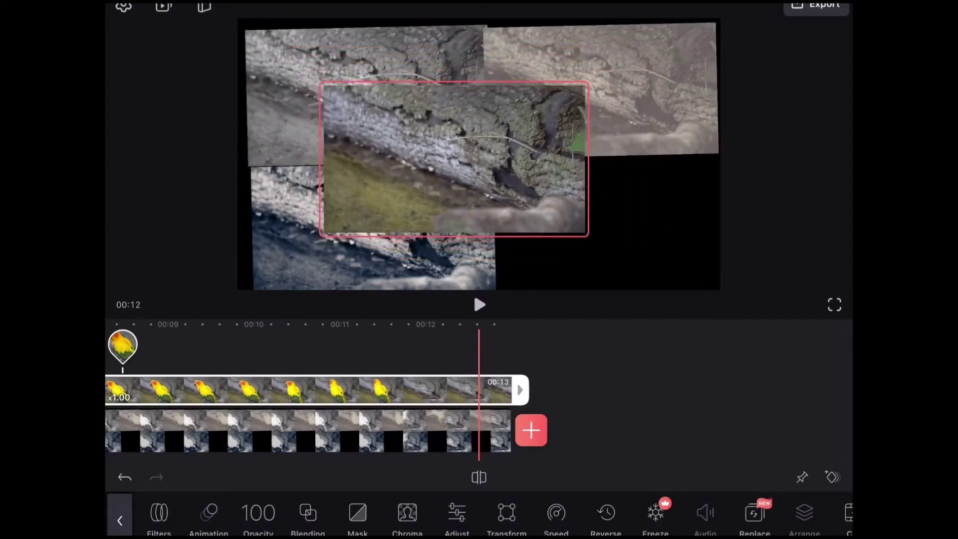
Step: Straighten the colour parrot overlay and drag it toward the empty bottom-right area
mouse_move(441, 161)
mouse_down()
mouse_move(444, 154)
mouse_move(488, 183)
mouse_move(606, 219)
mouse_up()
Step: Apply the sepia preset to the bottom-right overlay tile, then deselect it
click(159, 517)
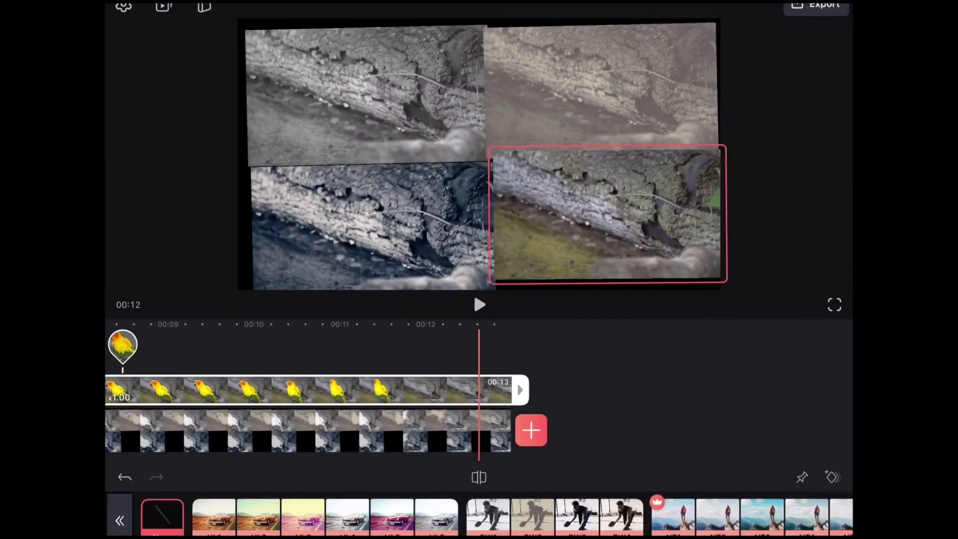
click(621, 515)
click(270, 429)
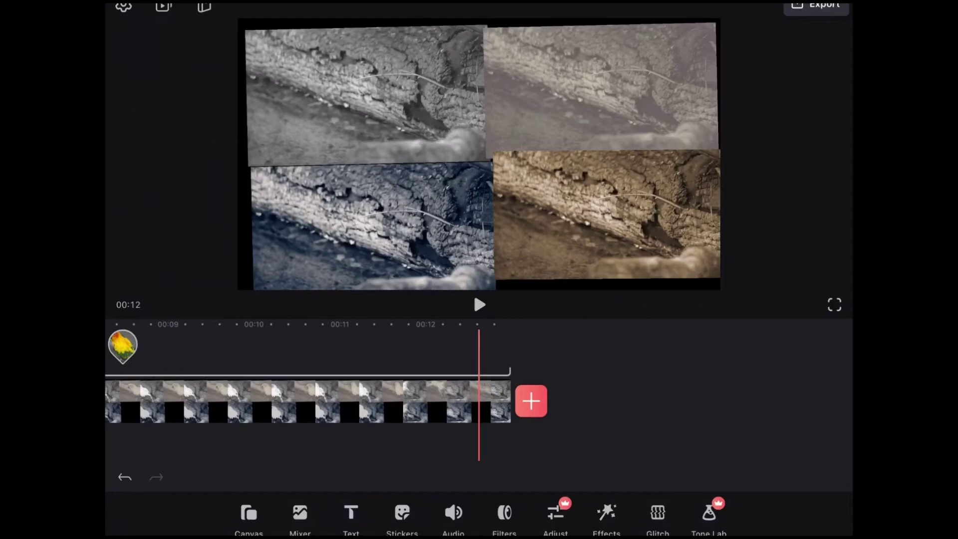
click(270, 372)
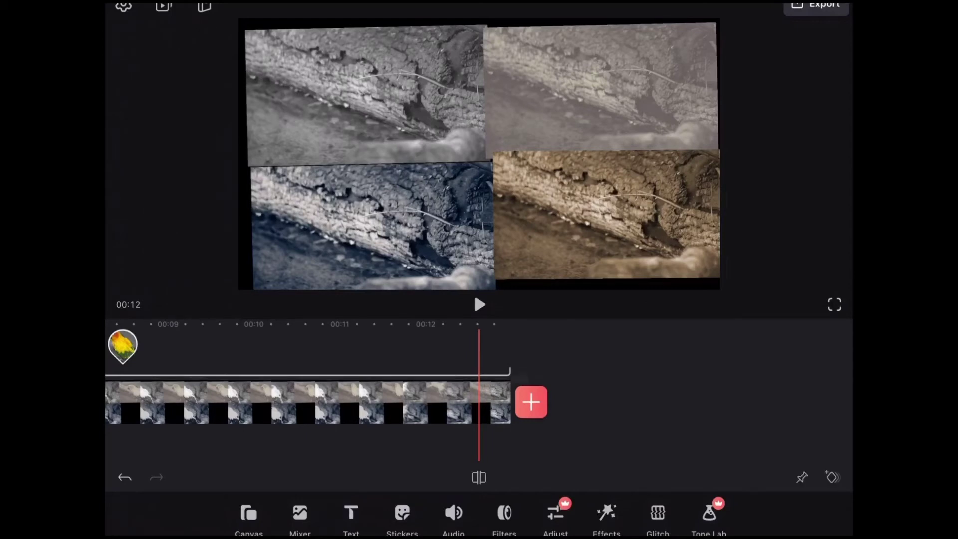
click(479, 305)
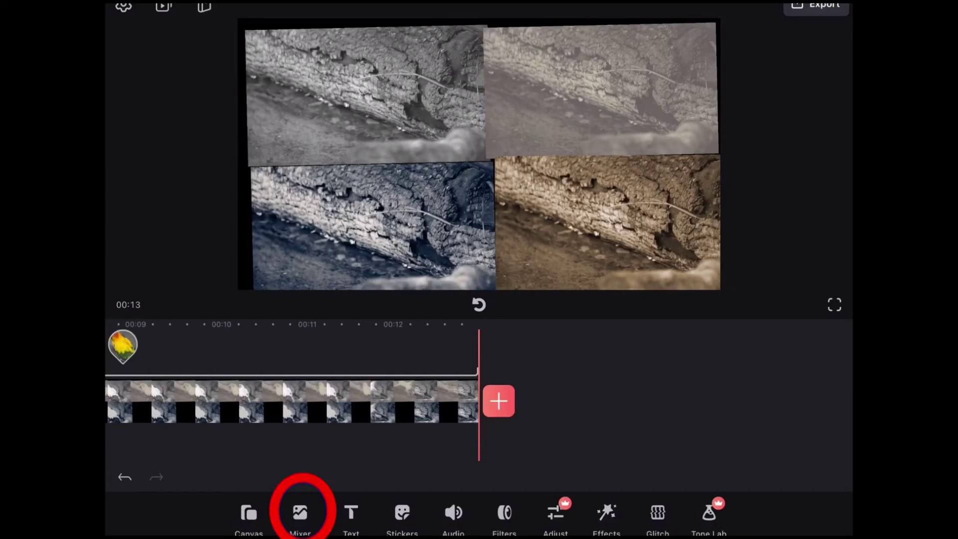
Step: Import another colour parrot clip and slide it to 00:00 on the timeline
click(299, 514)
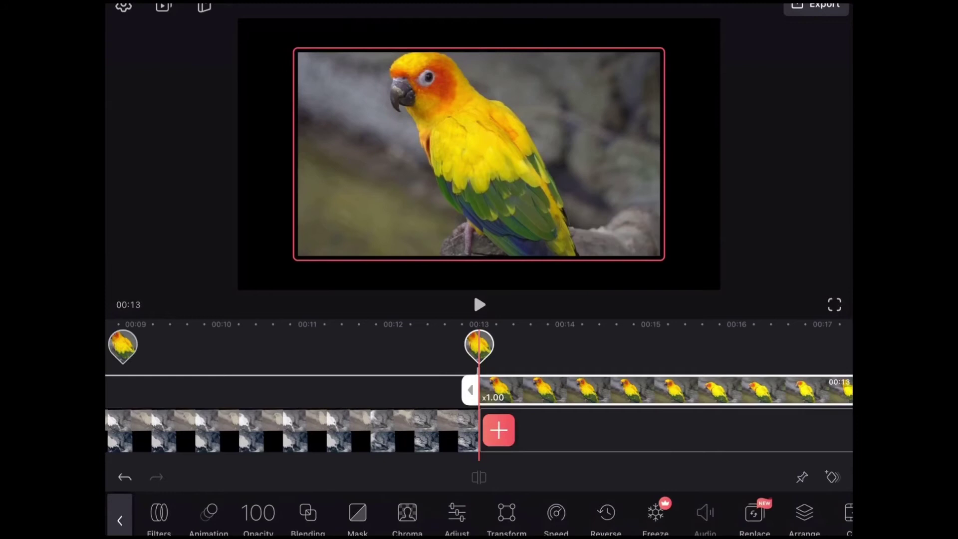
drag(525, 390, 116, 390)
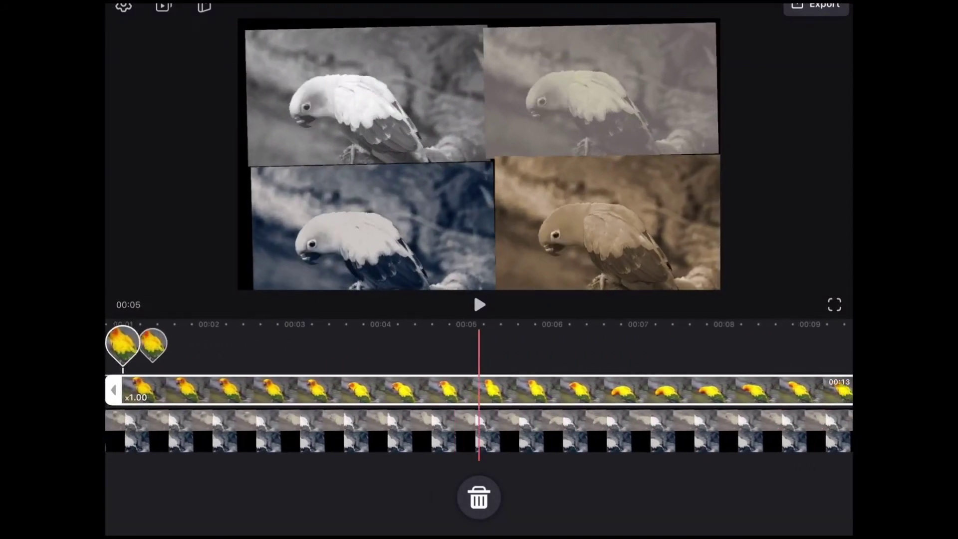
drag(117, 389, 120, 390)
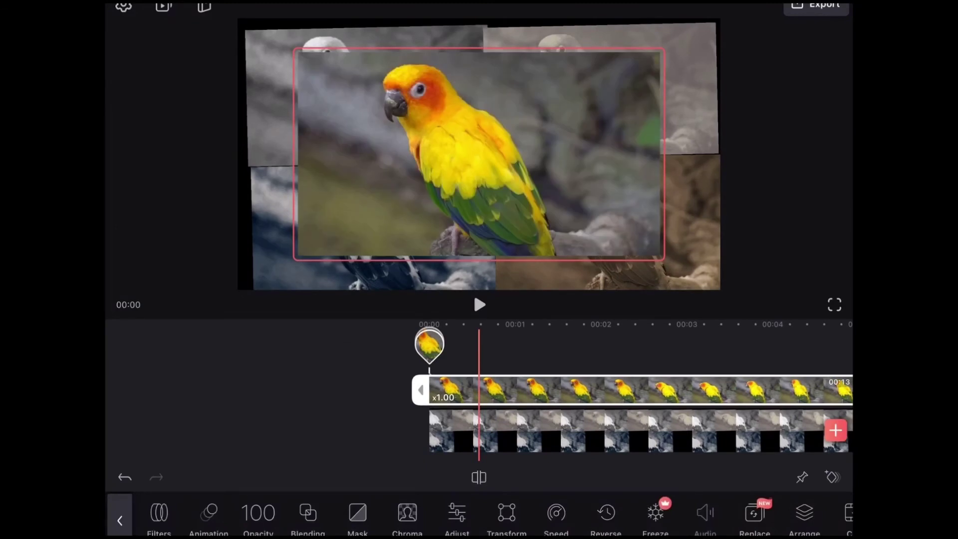
scroll(480, 155, down, 5)
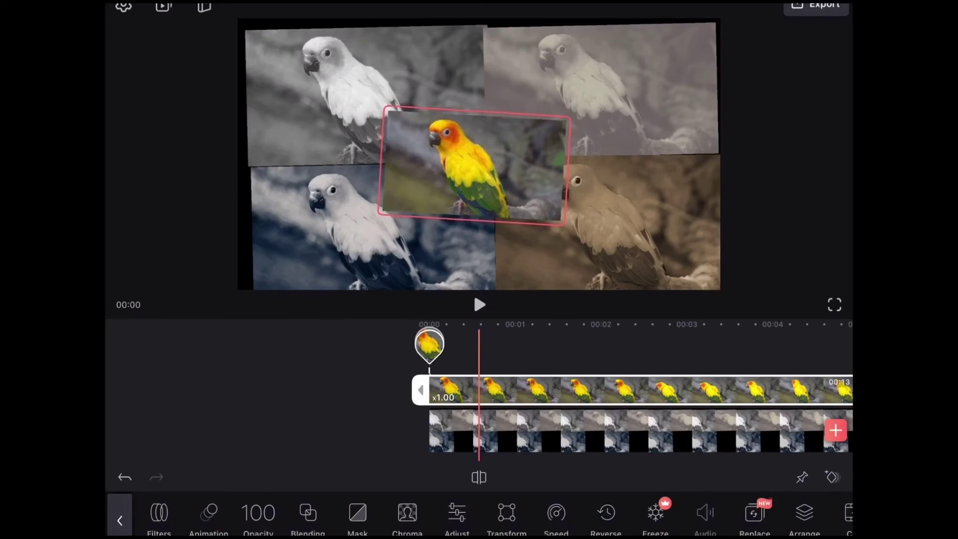
scroll(473, 165, up, 2)
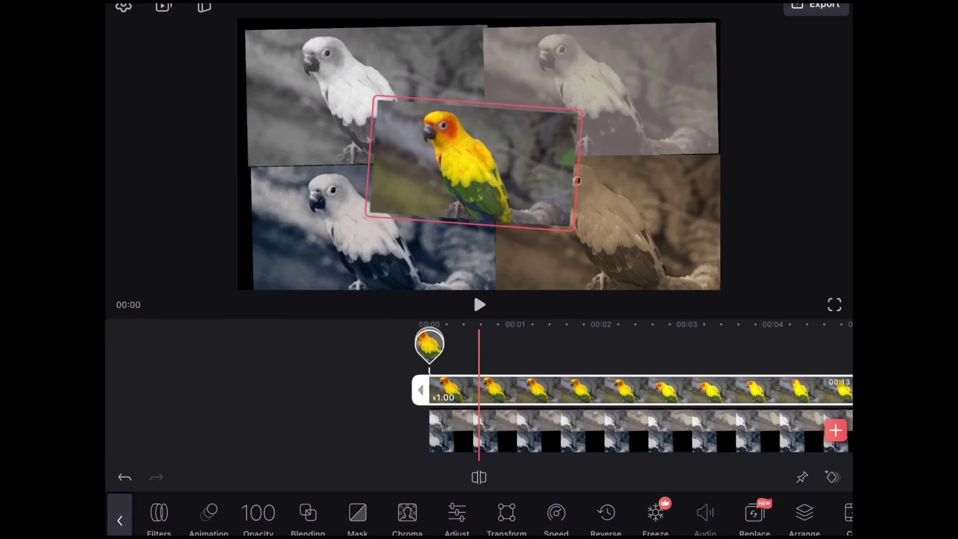
Step: Undo the accidental tilt, centre the small colour overlay, and play the collage
click(124, 477)
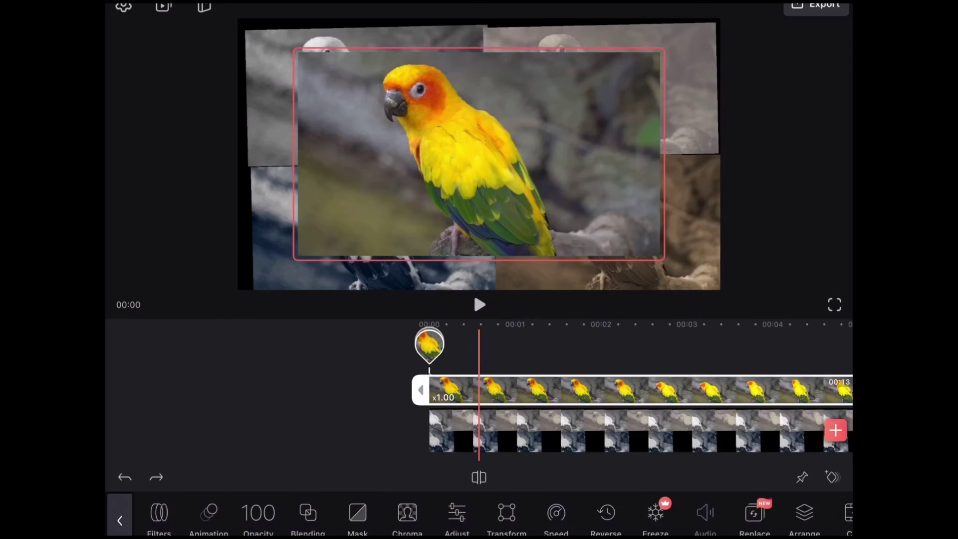
scroll(480, 155, down, 5)
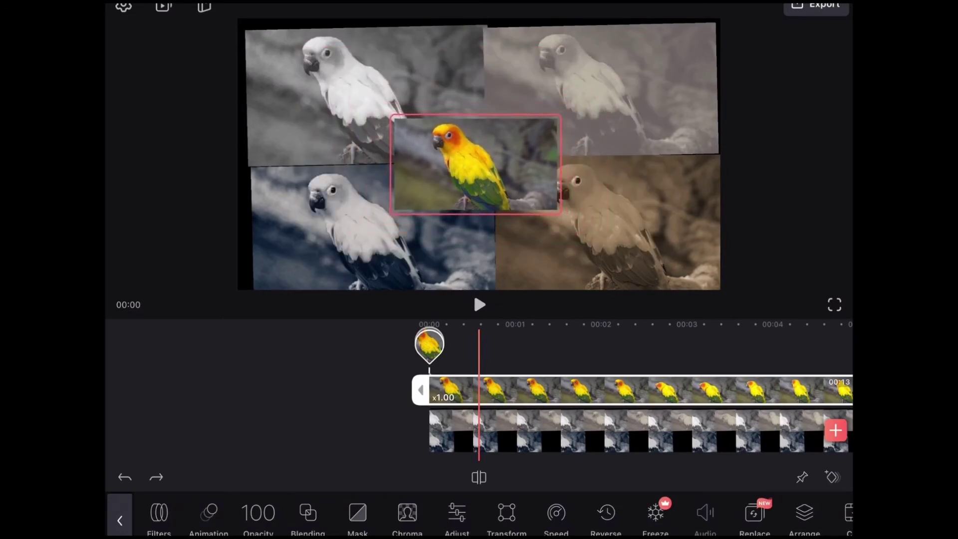
scroll(489, 167, down, 2)
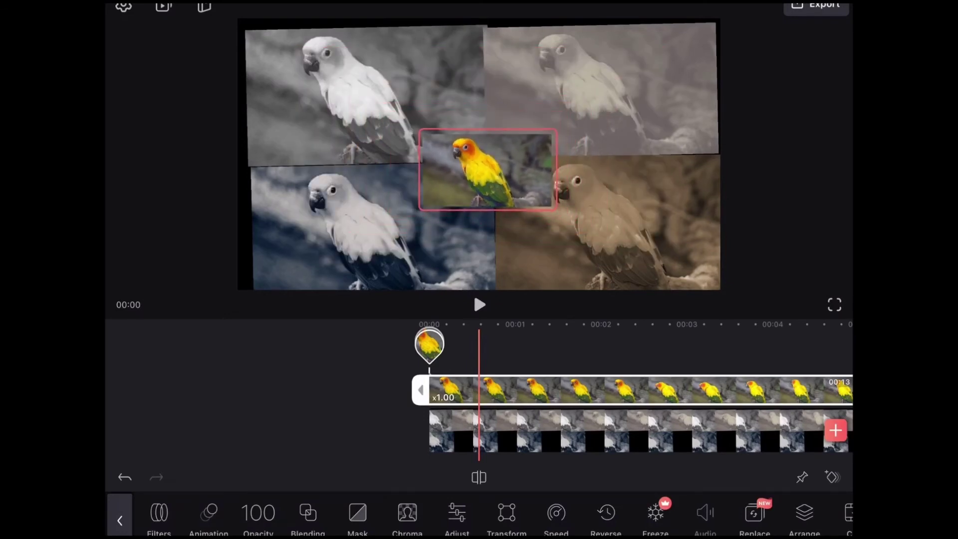
drag(489, 167, 491, 168)
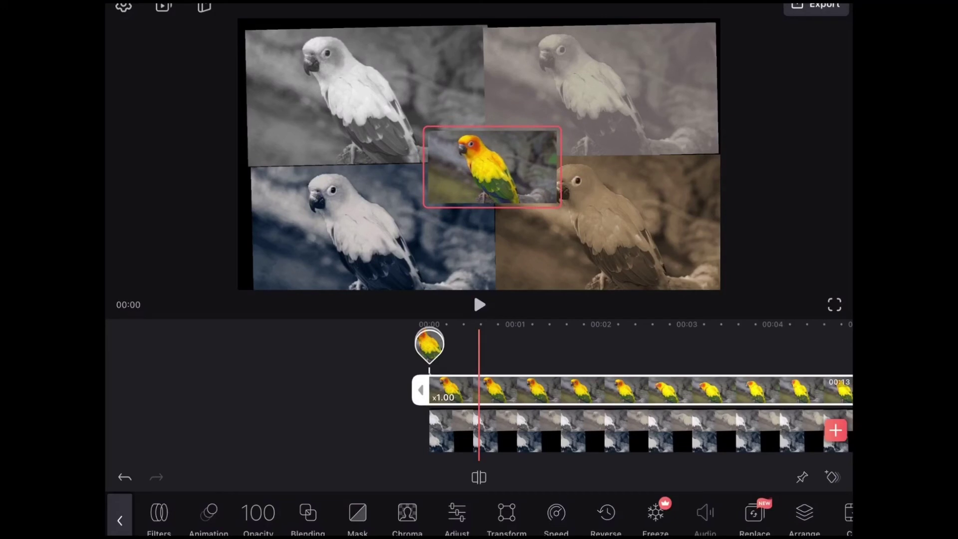
click(479, 305)
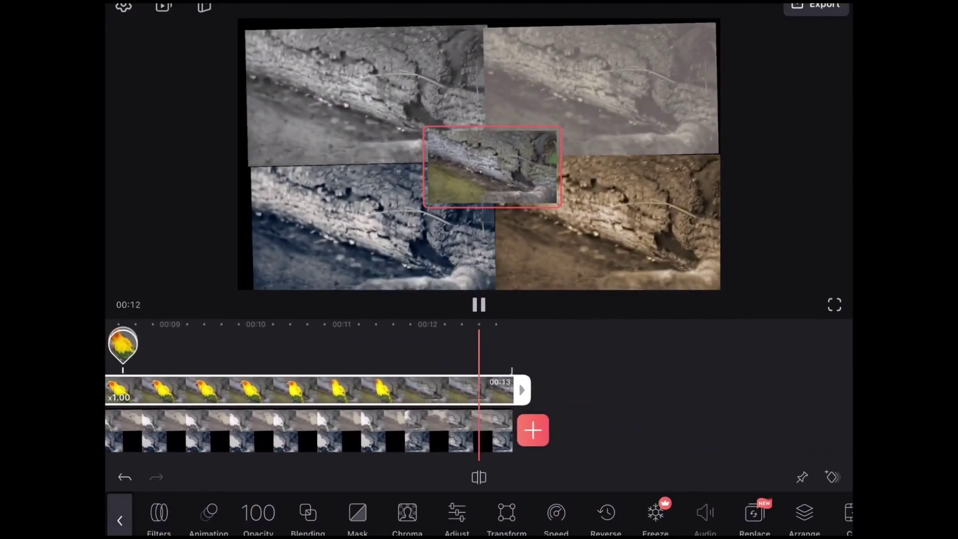
Step: Export the parrot collage with 1080p resolution and 30 fps
click(817, 5)
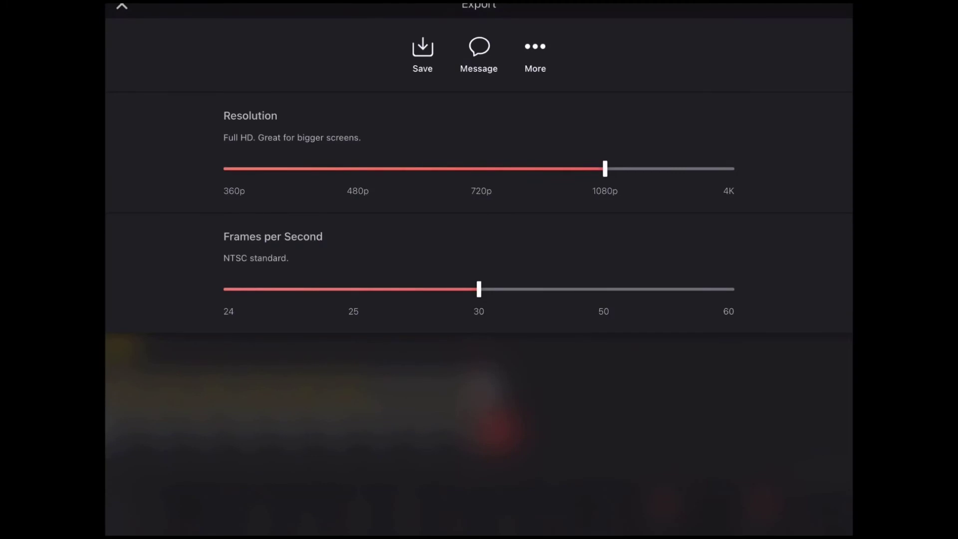
click(422, 53)
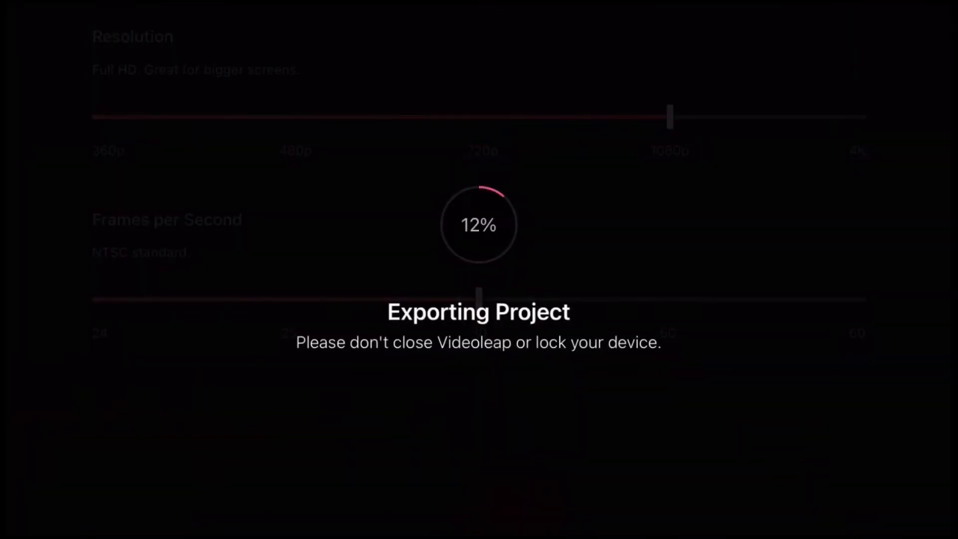